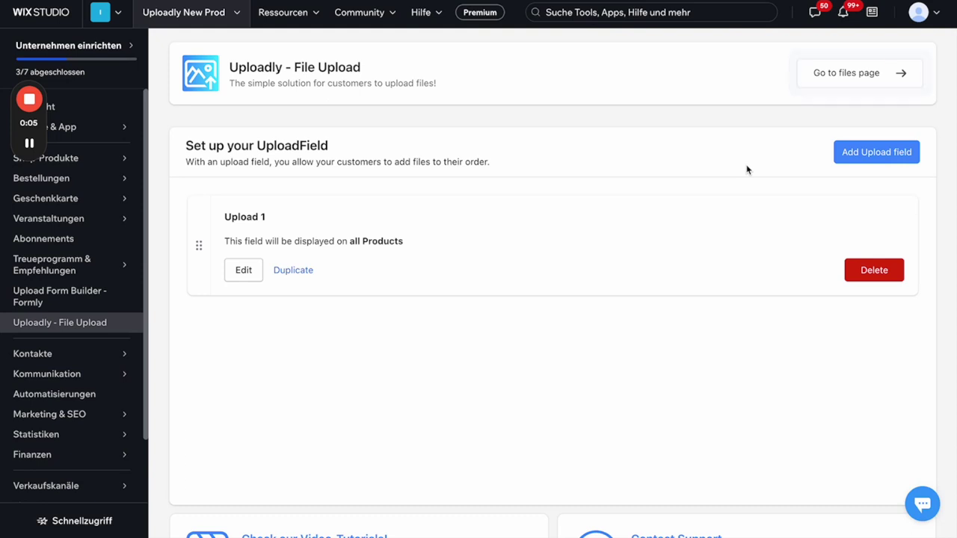
Step: Add an upload field named "Field 2" with "Uploaded file" as its name in the cart
click(878, 153)
click(492, 228)
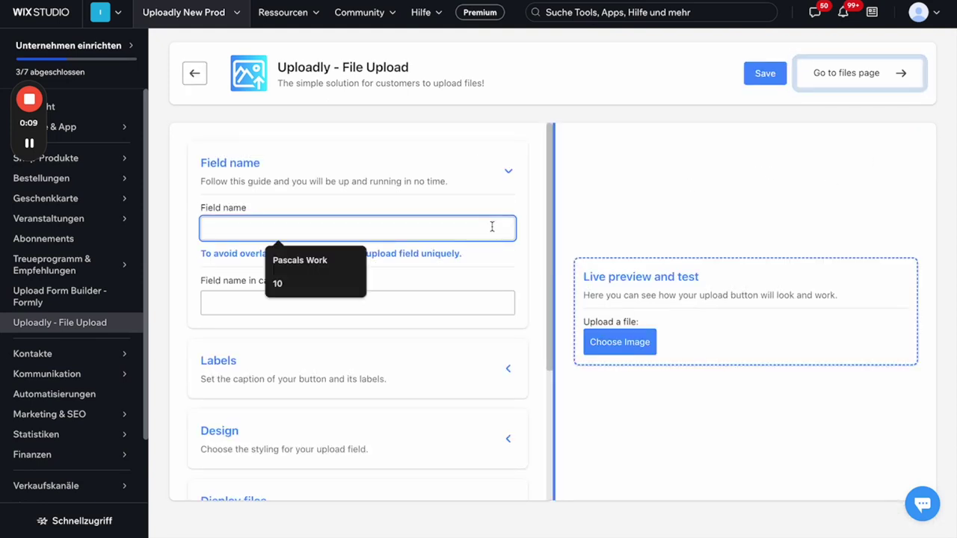
text(S)
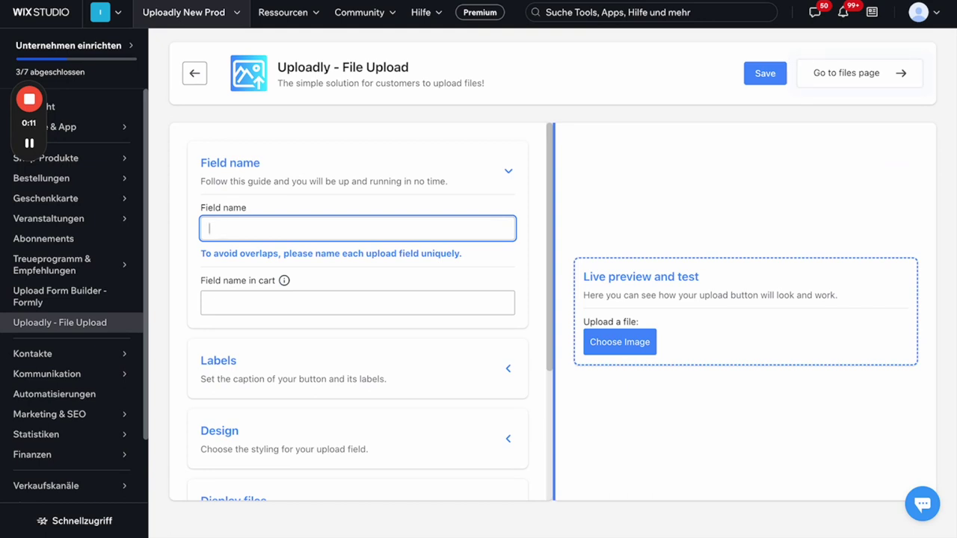
text(Field 2)
click(391, 304)
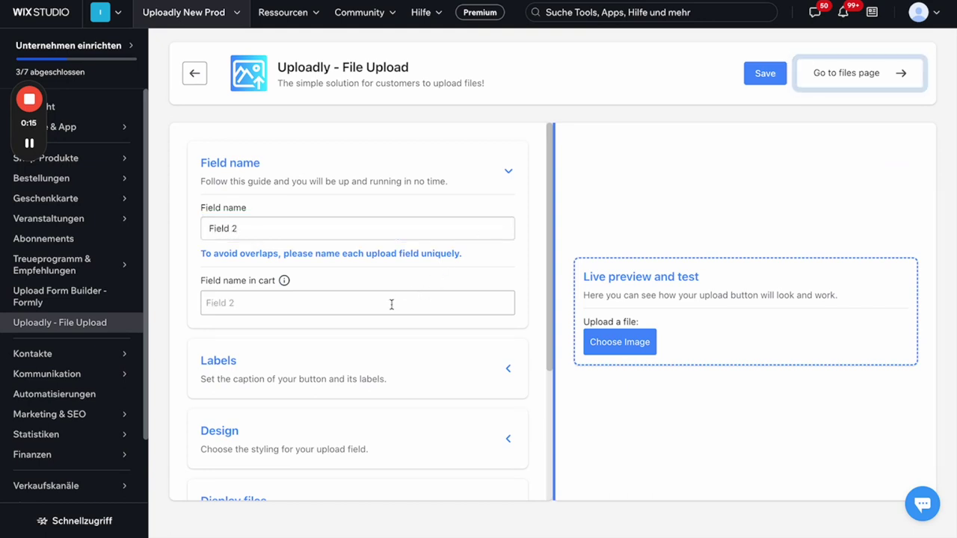
text(Uploaded file)
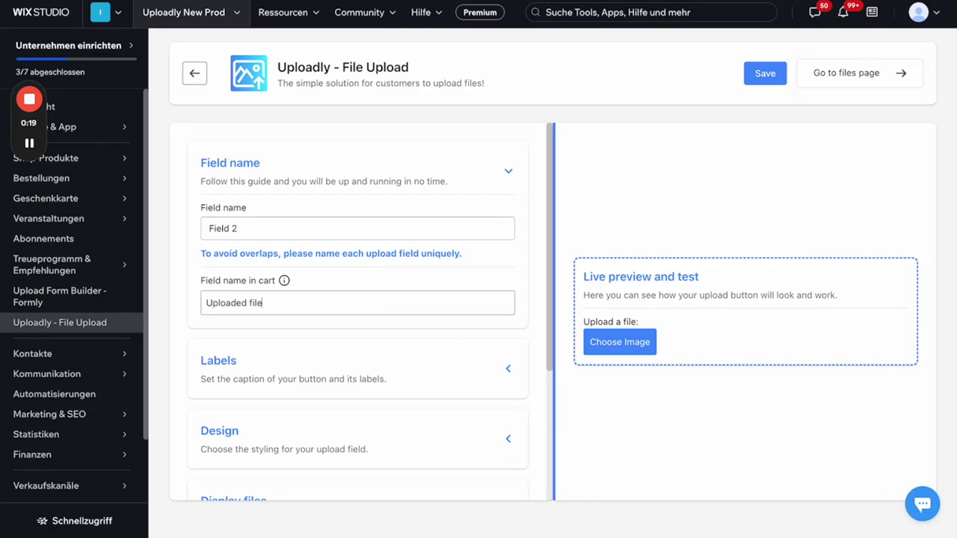
Step: Examine the label settings of the upload field, from the introduction title to the Android in-app hint
scroll(432, 365, down, 3)
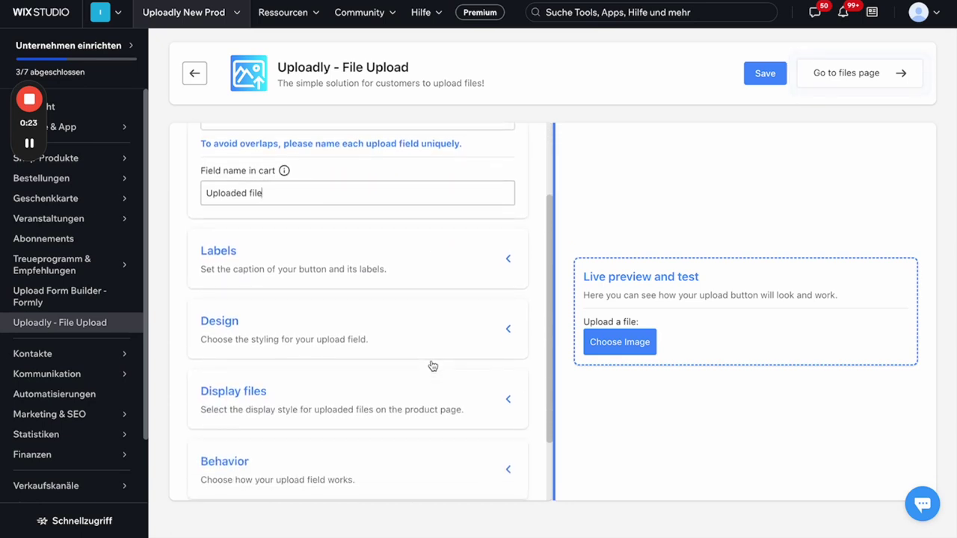
scroll(432, 366, down, 1)
click(504, 237)
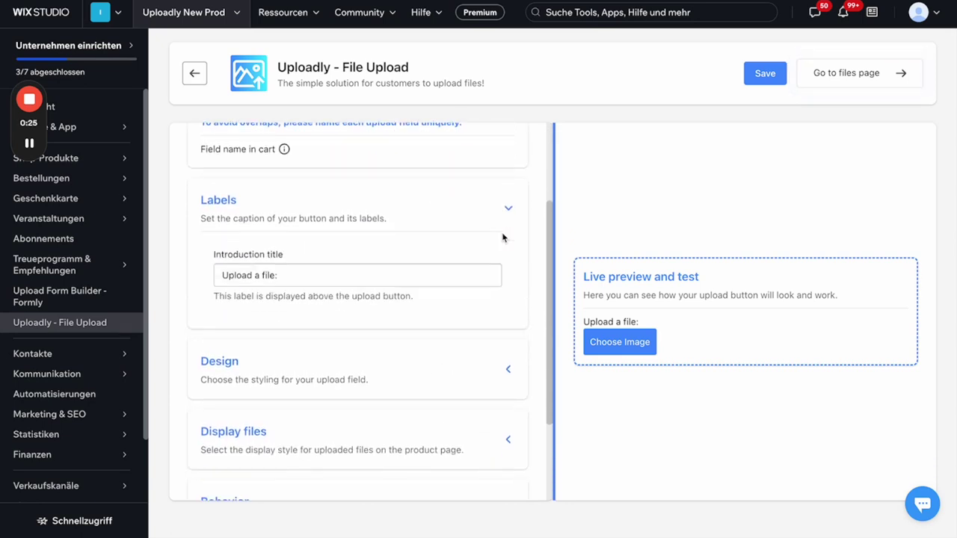
scroll(502, 262, down, 1)
scroll(500, 265, up, 1)
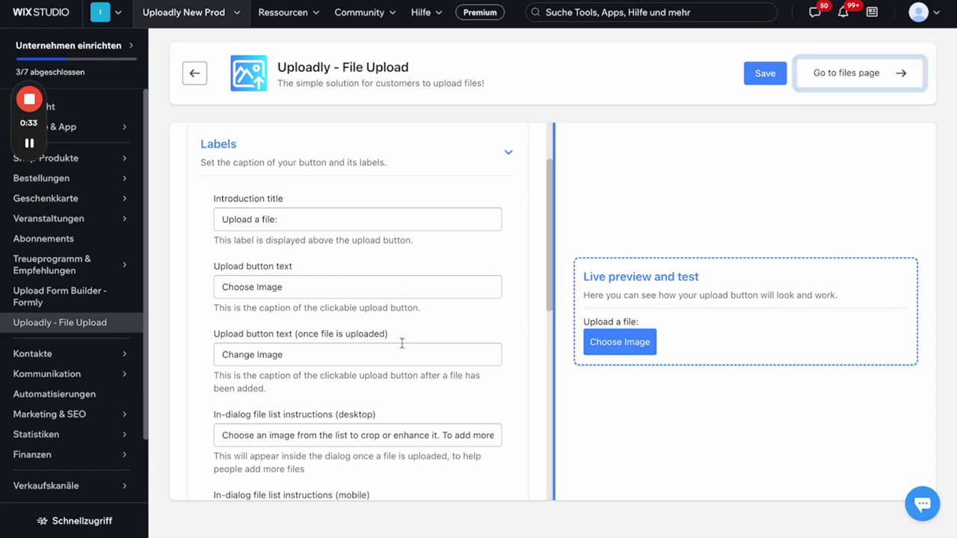
scroll(401, 344, down, 4)
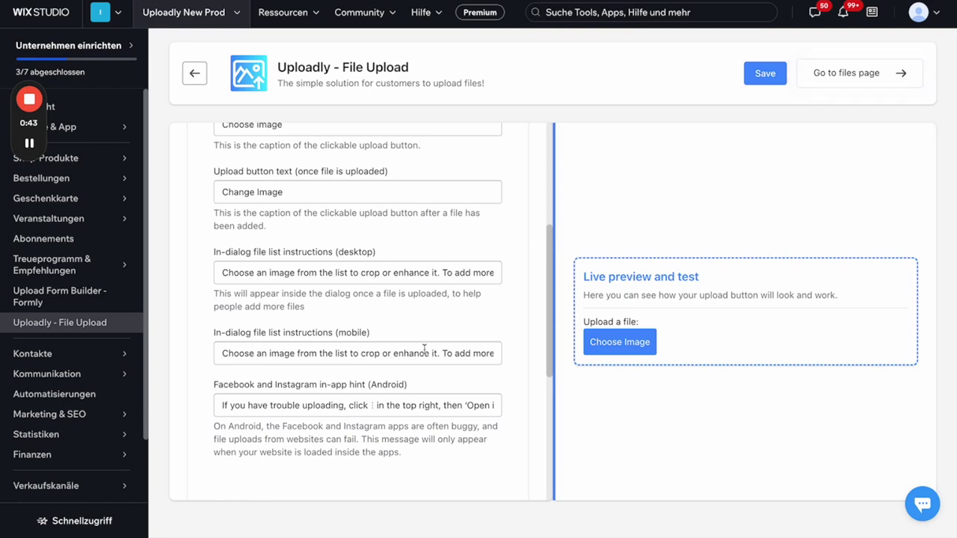
scroll(424, 349, down, 2)
Step: Set the upload button's background color to the red #ff4560 in the design settings
click(418, 416)
scroll(419, 419, down, 5)
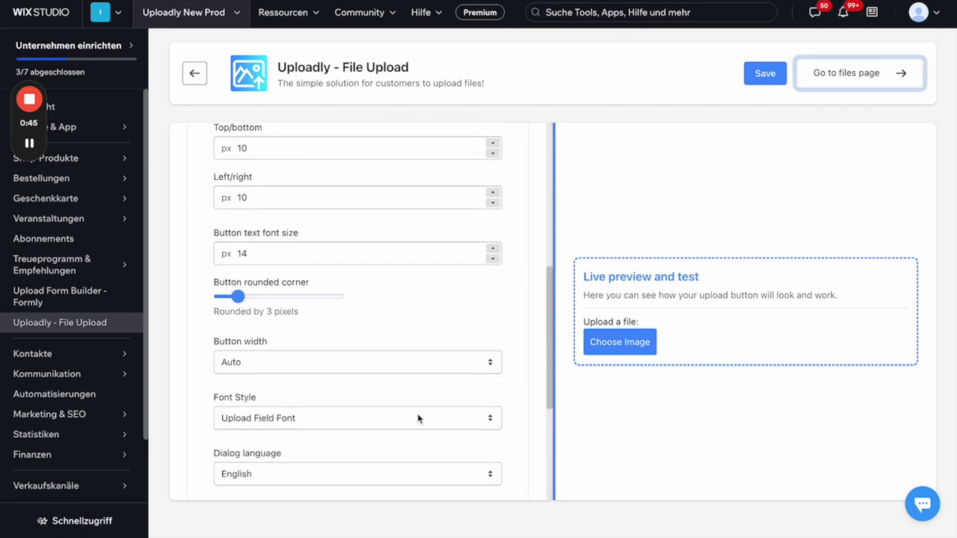
scroll(419, 418, up, 3)
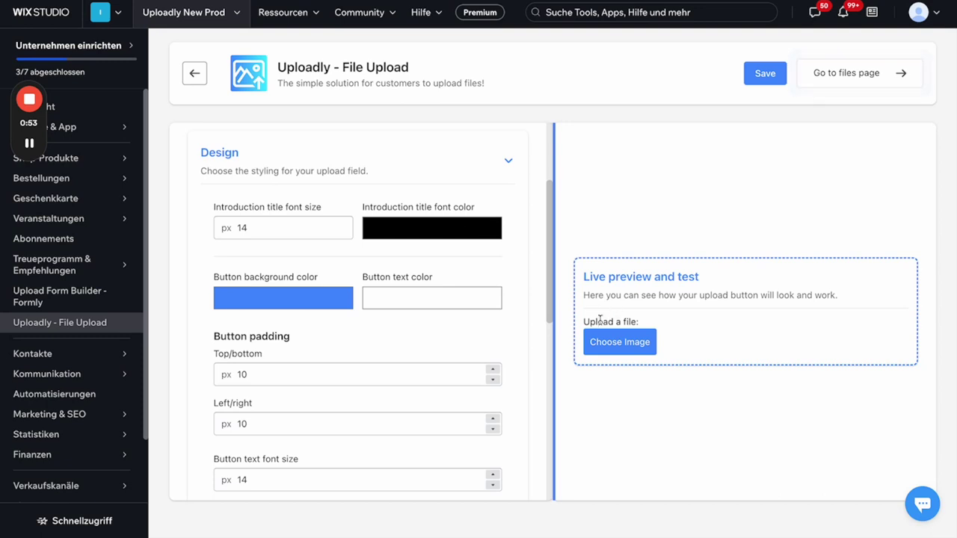
drag(589, 321, 643, 326)
click(357, 264)
click(320, 295)
drag(338, 387, 338, 420)
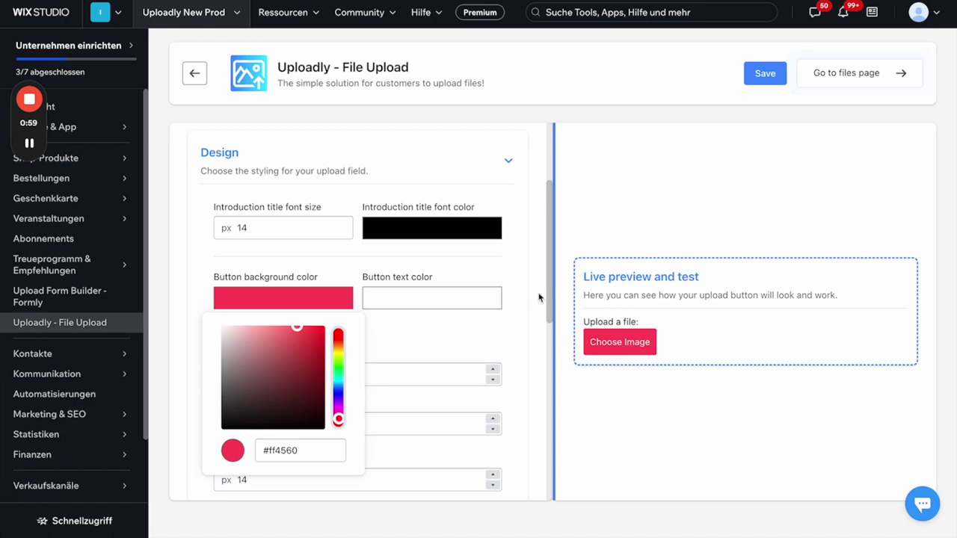
click(519, 294)
Step: Examine the remaining design settings, including padding, rounded corners, button width, font style and the available dialog languages
scroll(482, 375, down, 3)
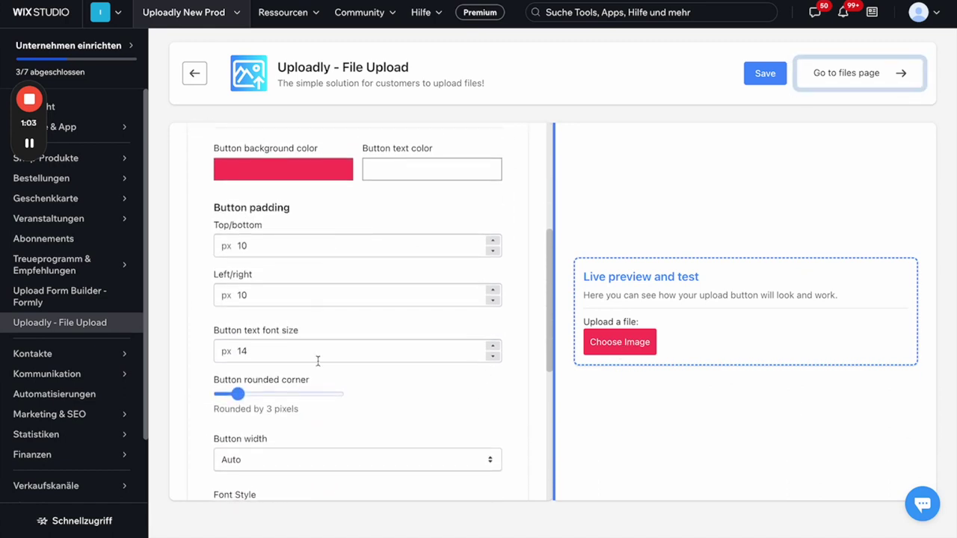
scroll(319, 382, down, 2)
scroll(318, 376, down, 2)
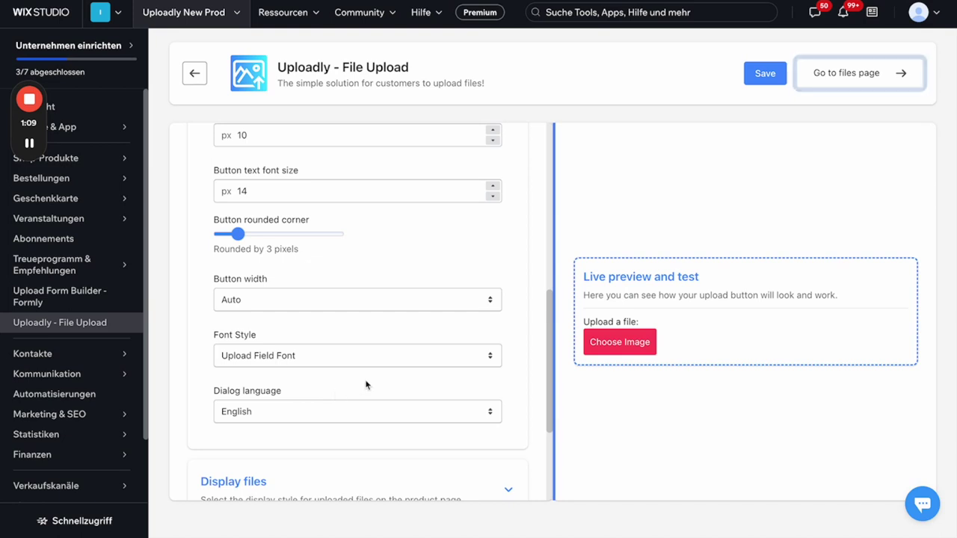
scroll(367, 385, up, 9)
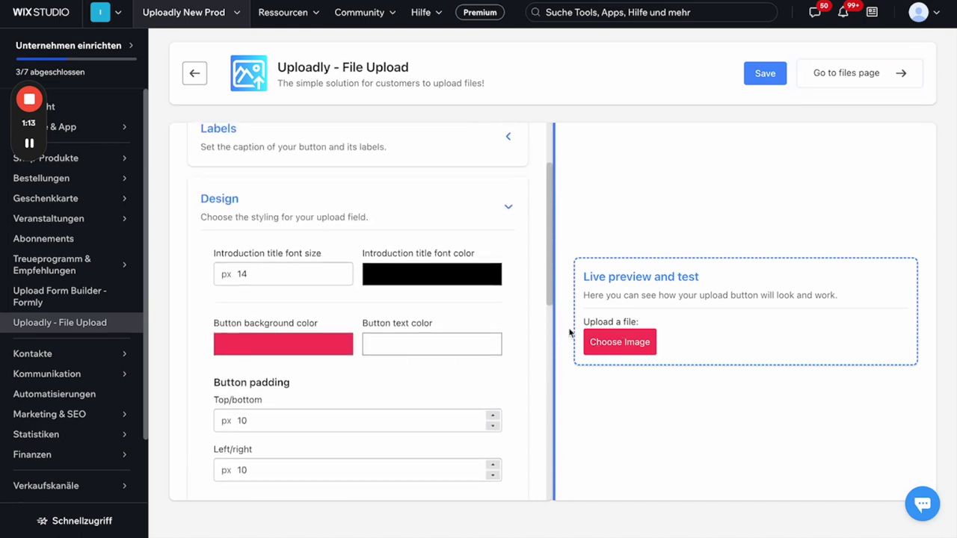
scroll(340, 340, down, 4)
scroll(340, 340, down, 6)
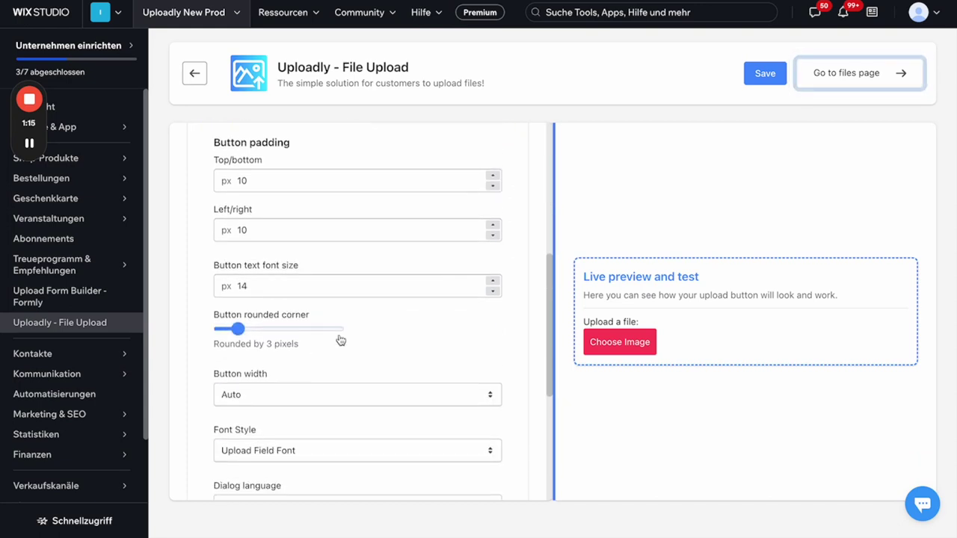
click(329, 407)
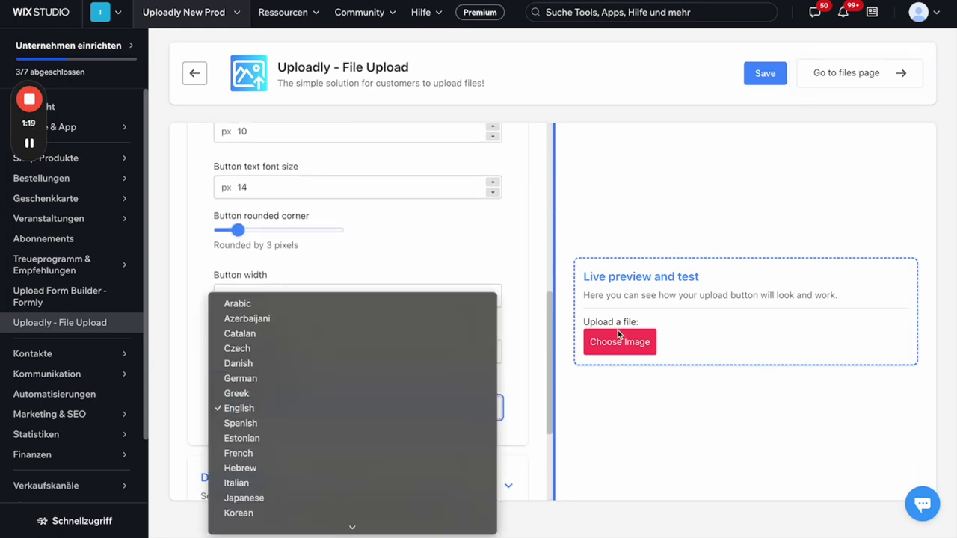
click(504, 252)
Step: Examine the display styles available for uploaded files, keeping the Container style
scroll(506, 252, down, 4)
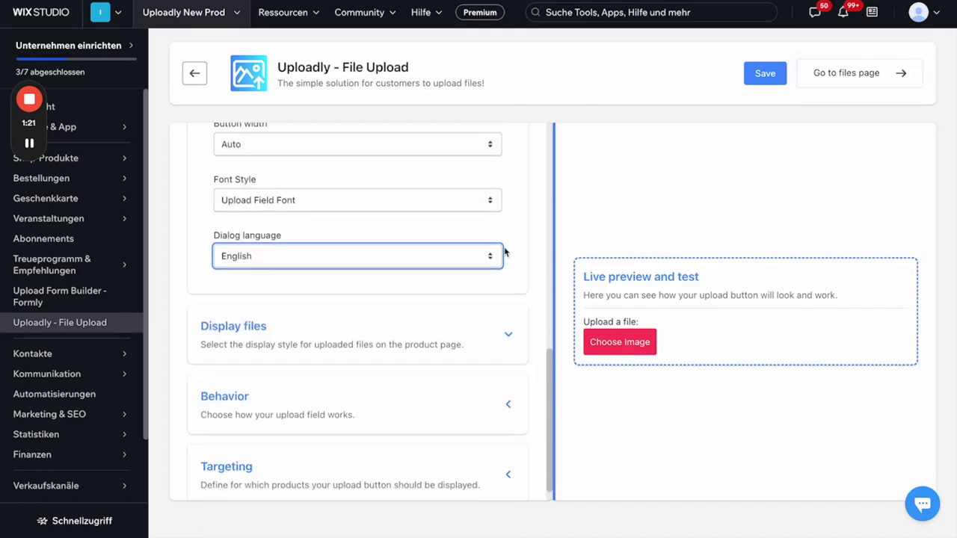
click(467, 338)
click(490, 324)
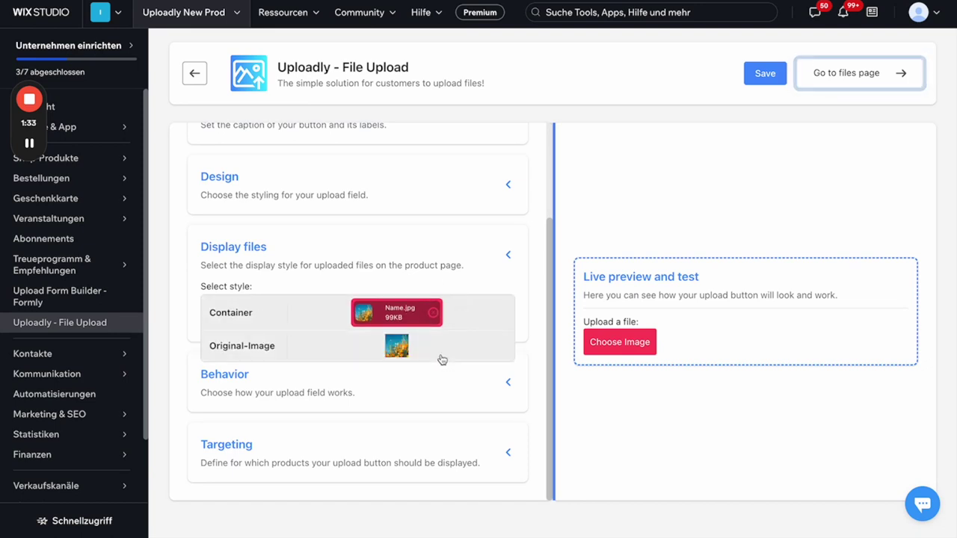
click(480, 284)
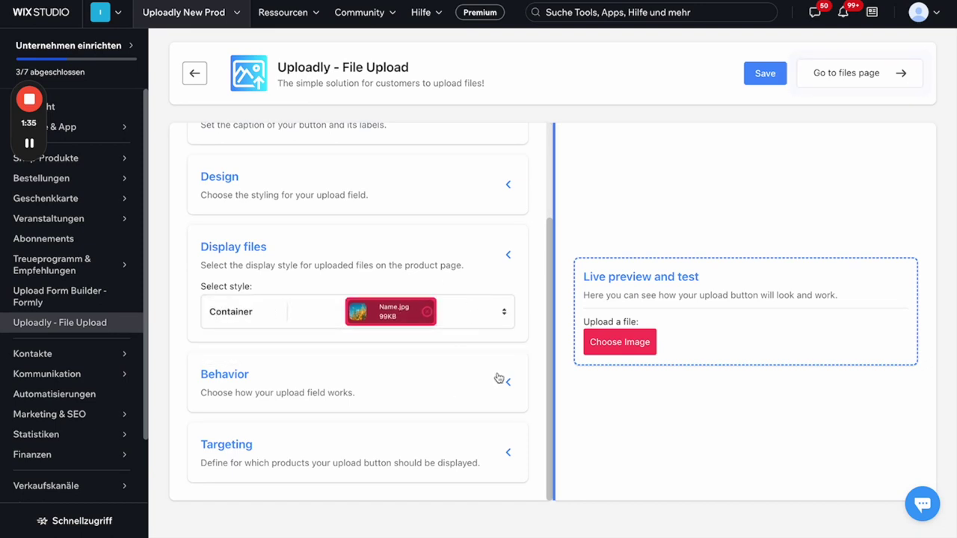
Step: Examine the upload field's behavior options for the number of files and the accepted file types
click(499, 379)
scroll(498, 377, down, 3)
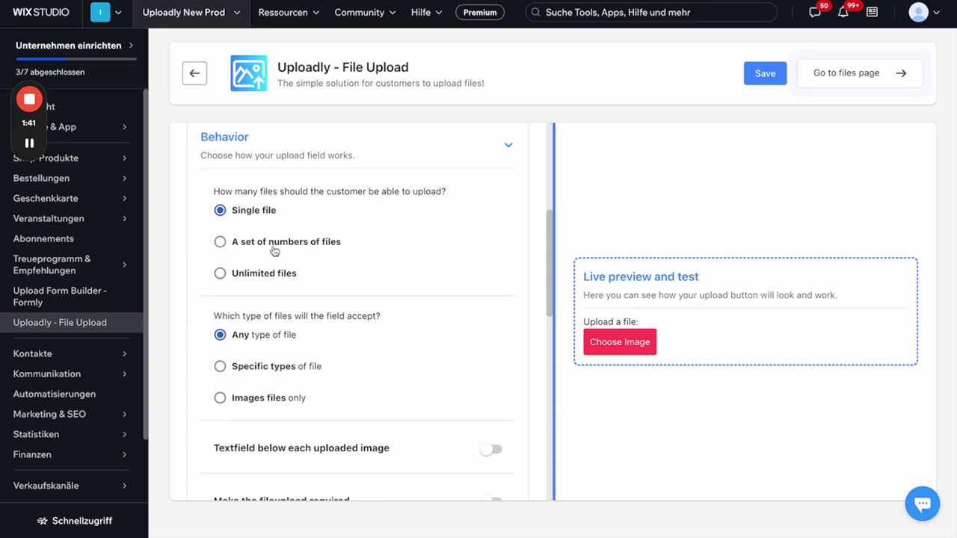
scroll(311, 300, down, 3)
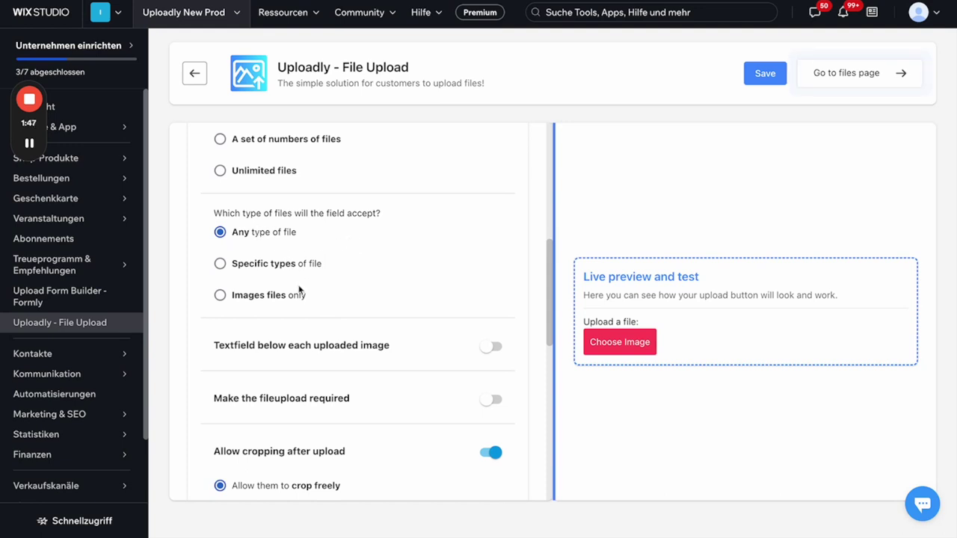
scroll(305, 310, down, 4)
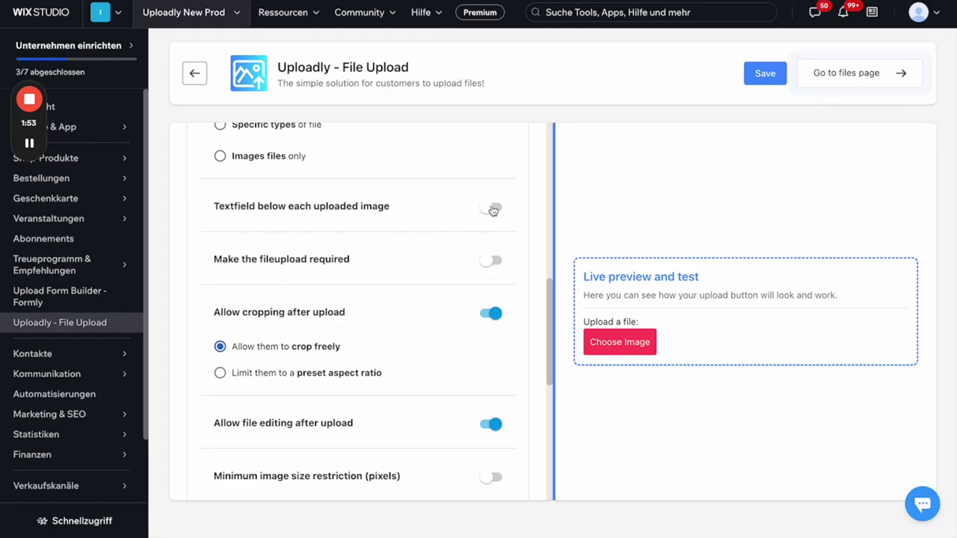
Step: Turn the text field below each image and the required file upload on to inspect their options, switching each off again
click(493, 211)
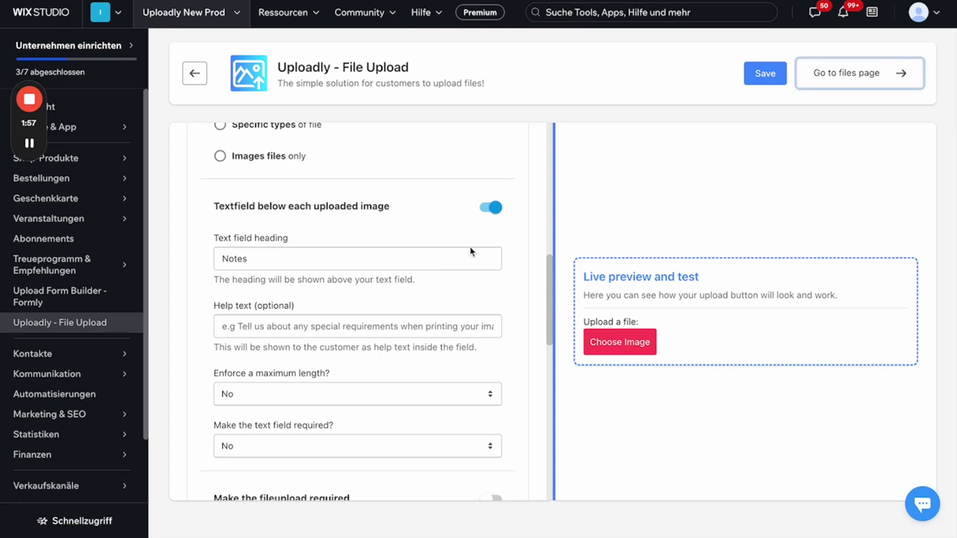
click(490, 212)
scroll(449, 321, down, 1)
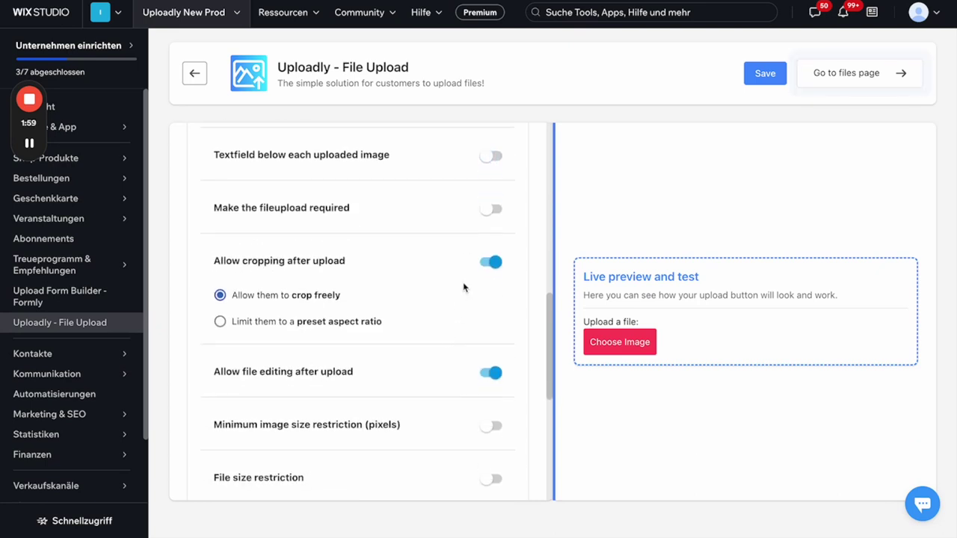
click(491, 212)
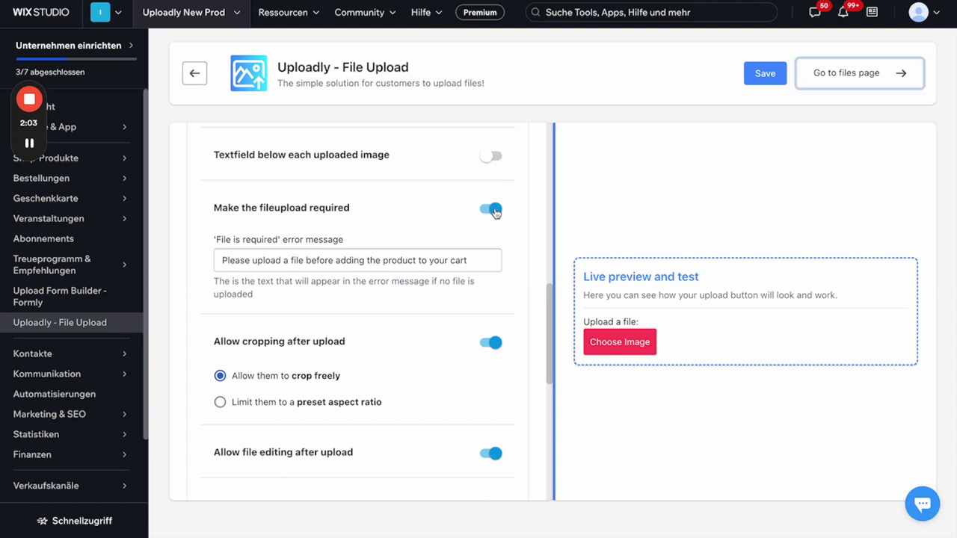
click(493, 216)
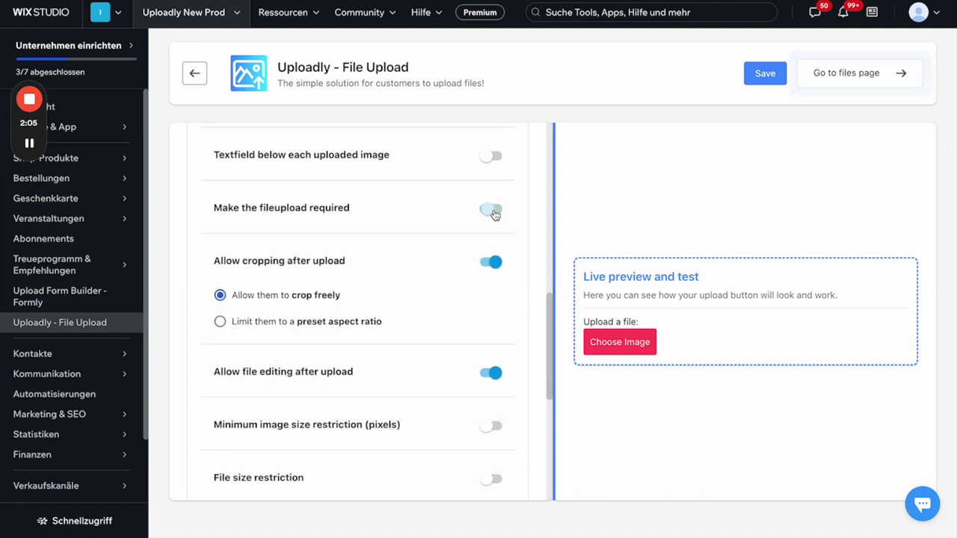
Step: Turn the minimum image size and file size restrictions on to inspect their options, switching each off again
scroll(437, 351, down, 1)
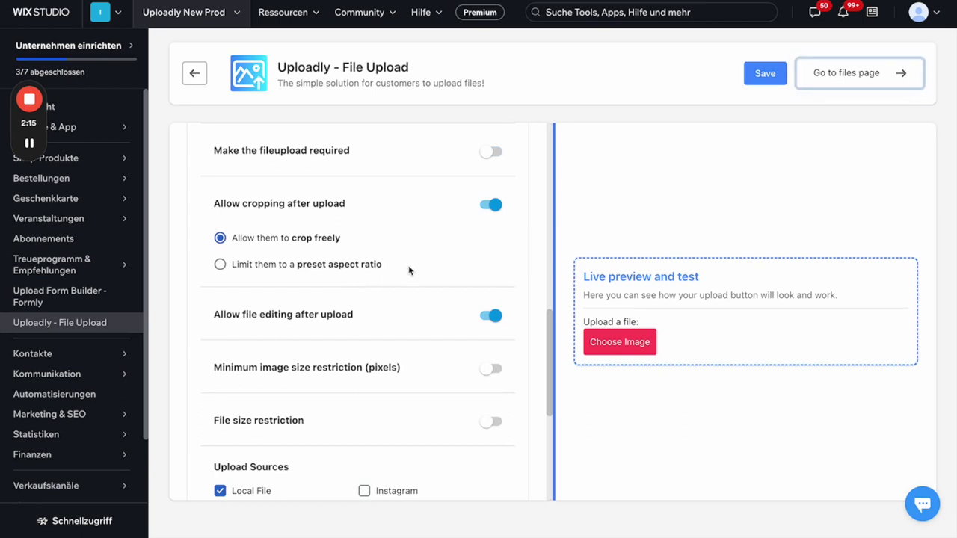
scroll(385, 374, down, 1)
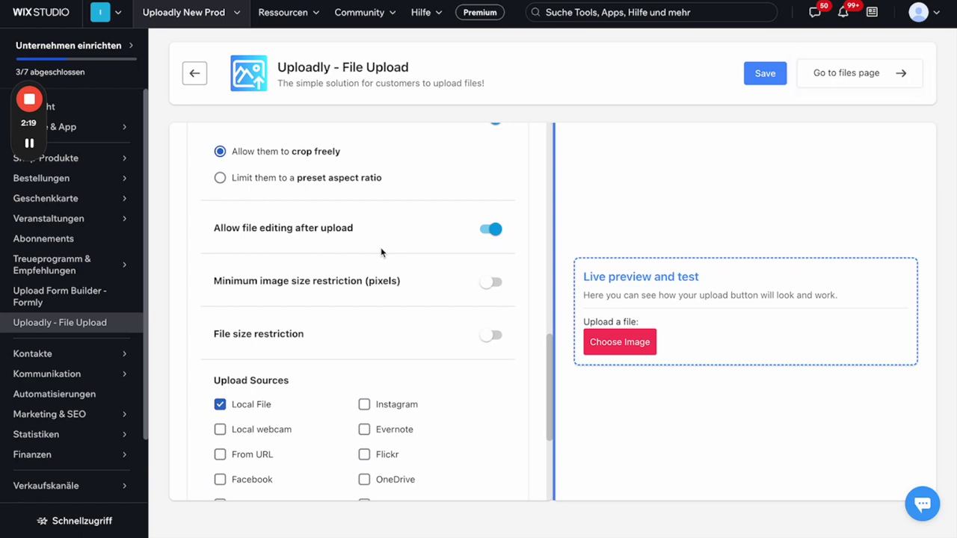
scroll(364, 350, down, 1)
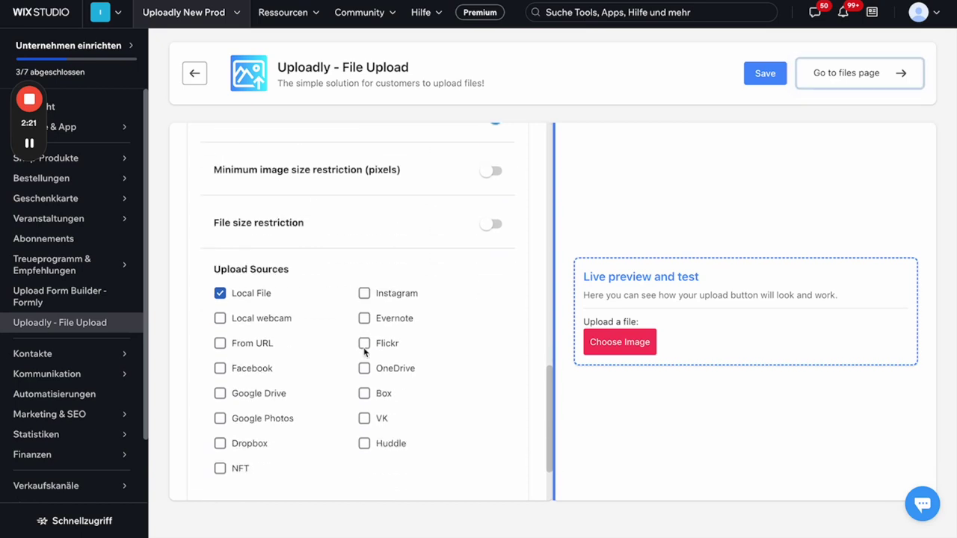
scroll(364, 351, up, 1)
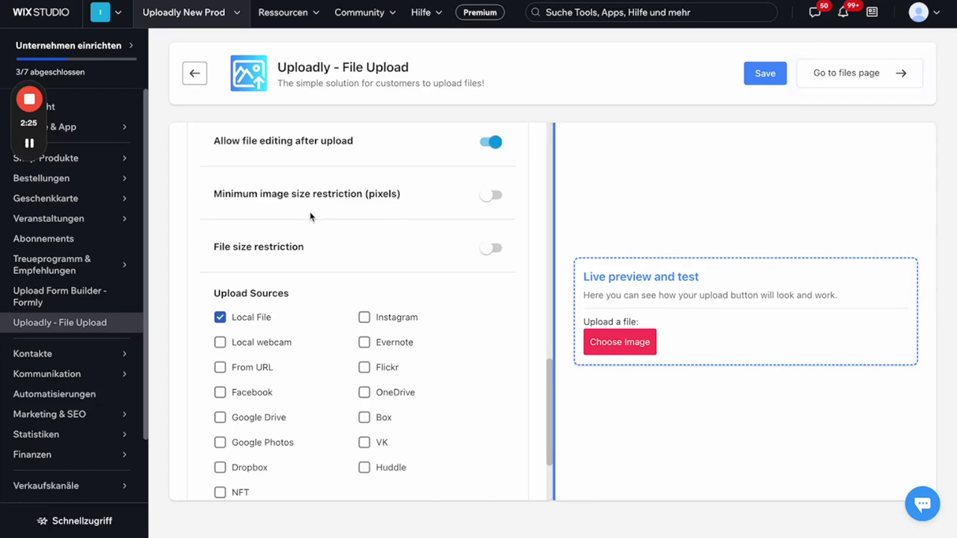
click(493, 195)
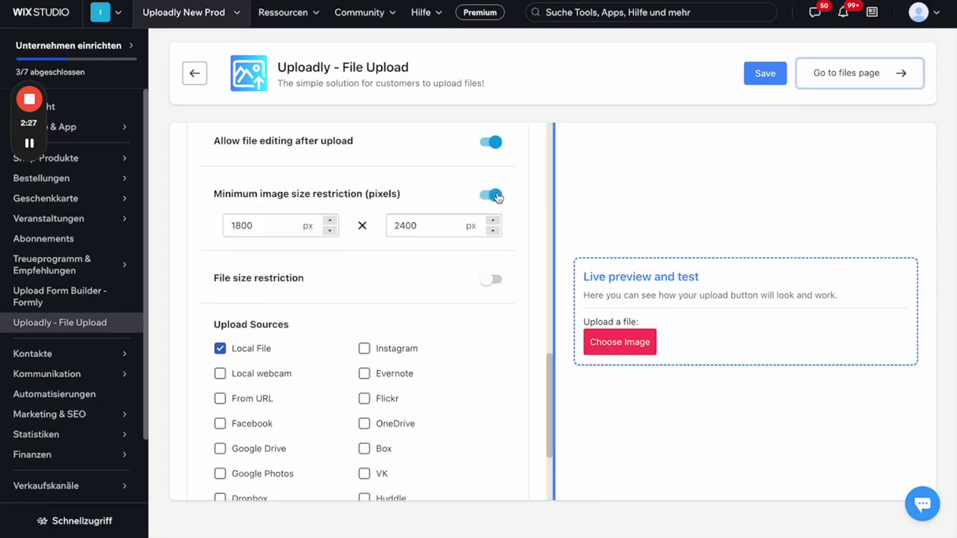
click(493, 196)
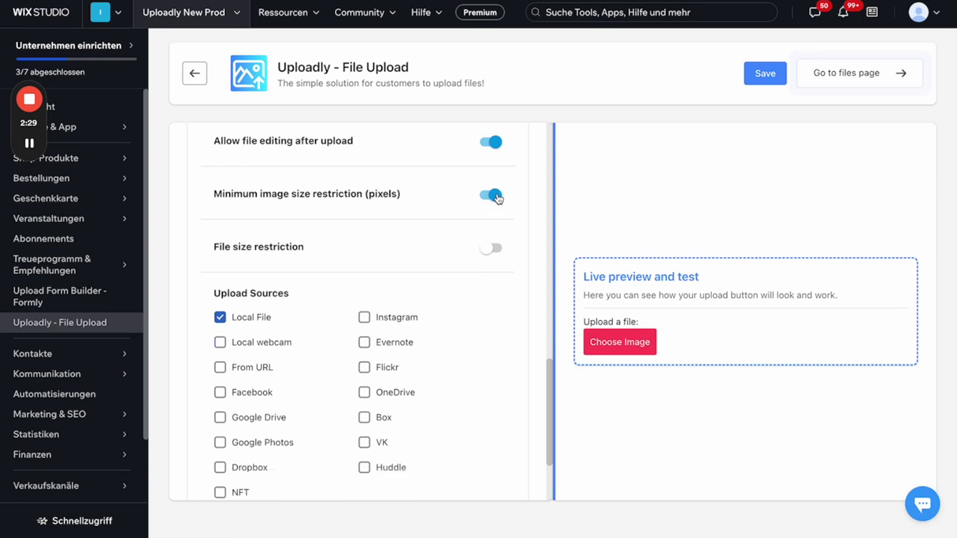
click(484, 251)
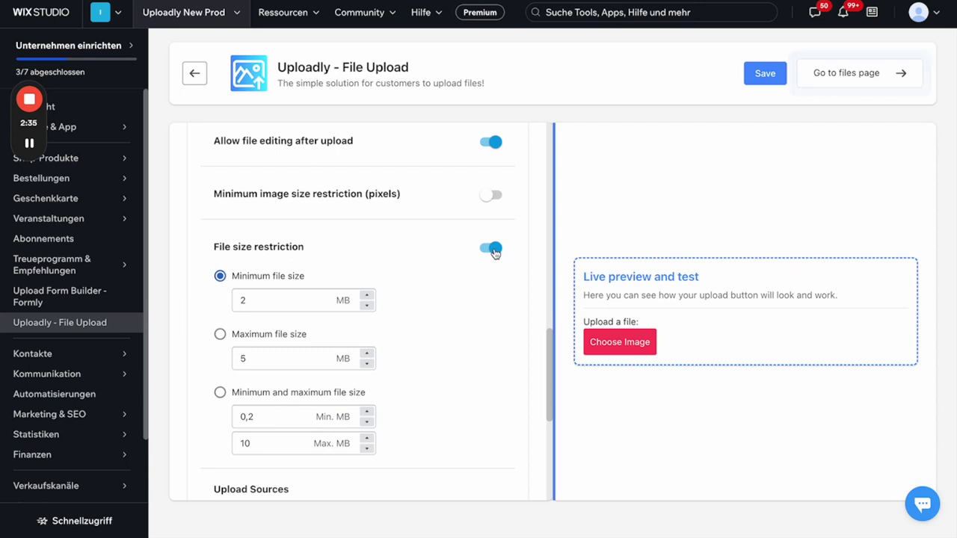
click(492, 249)
Step: Review the upload sources and targeting options, keep the button shown on all products, and save the upload field
scroll(434, 389, down, 2)
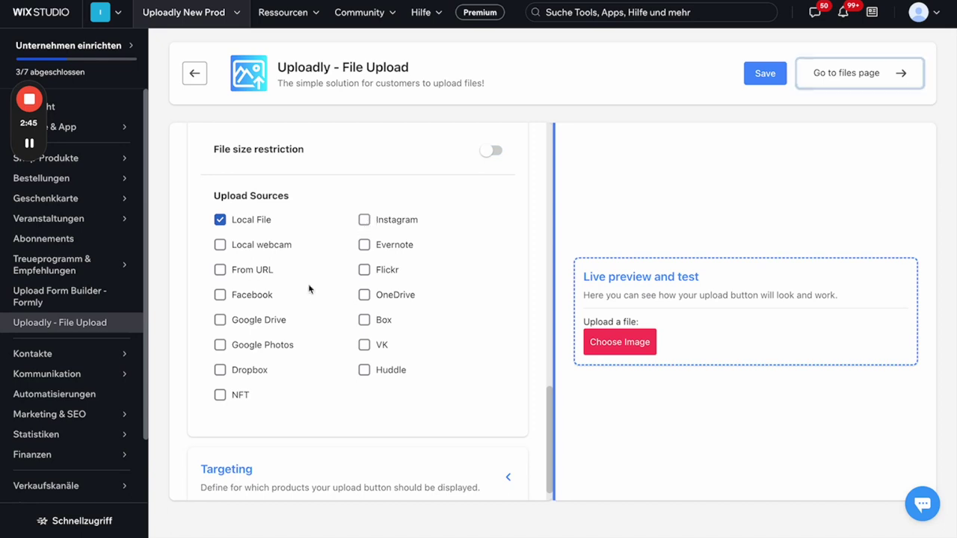
scroll(289, 370, down, 1)
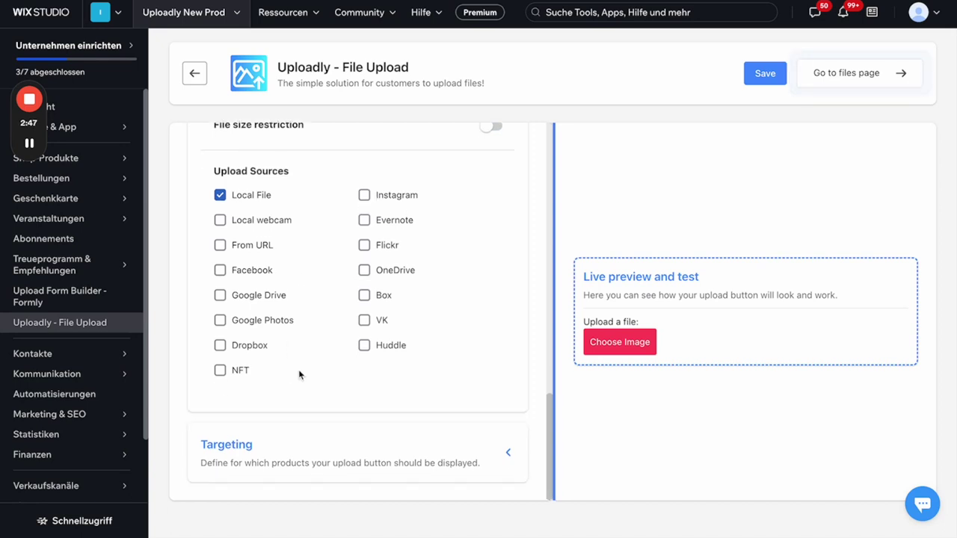
click(478, 452)
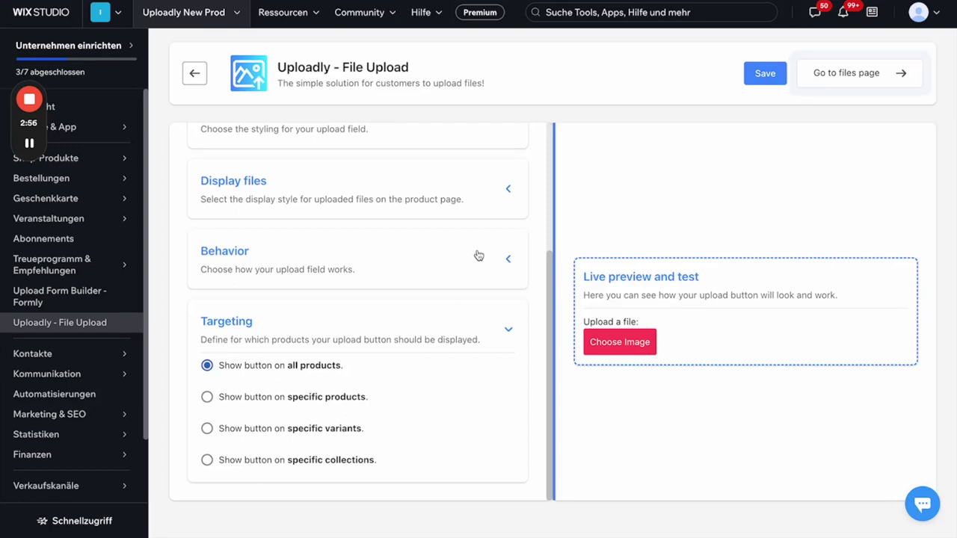
scroll(480, 254, up, 3)
click(762, 74)
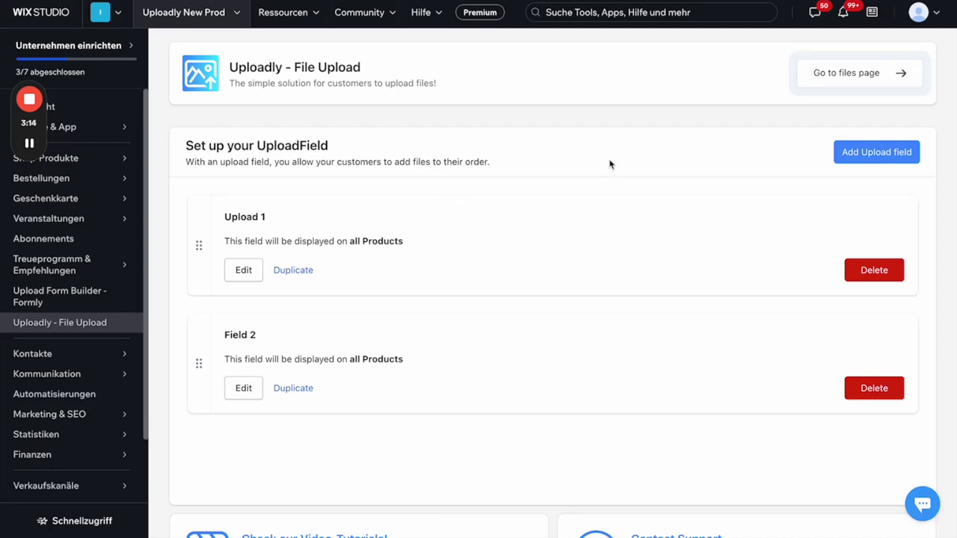
mouse_move(33, 103)
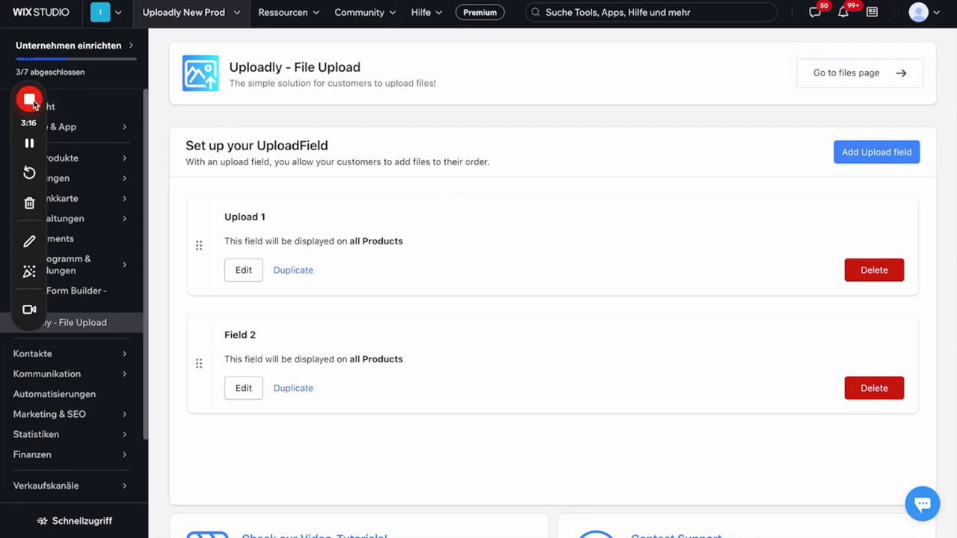